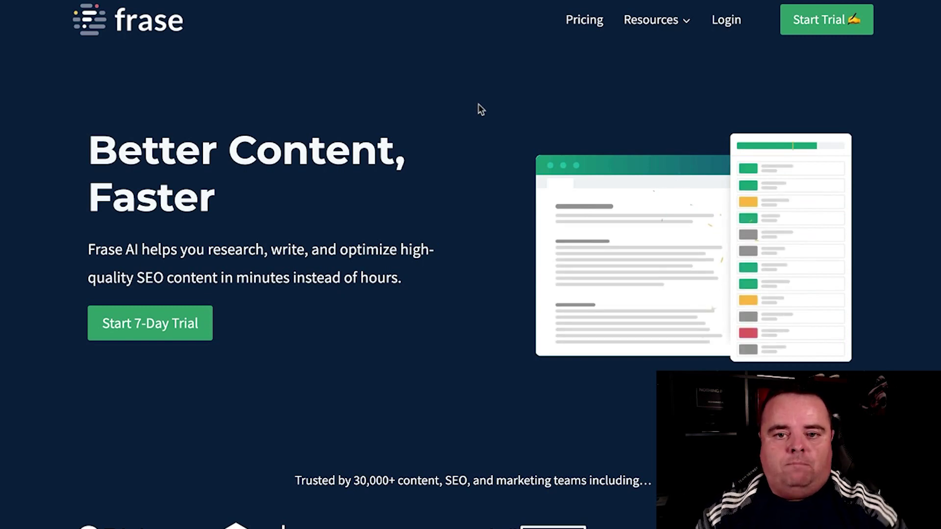
Open Frase's pricing page from the website
click(595, 21)
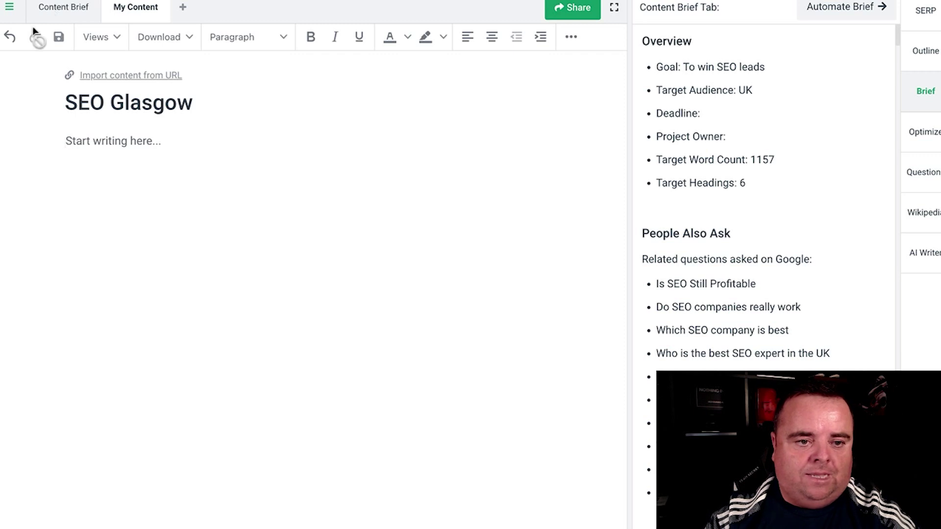
Undo the recent edits in the existing SEO Glasgow document to bring back its article text
click(10, 37)
click(12, 38)
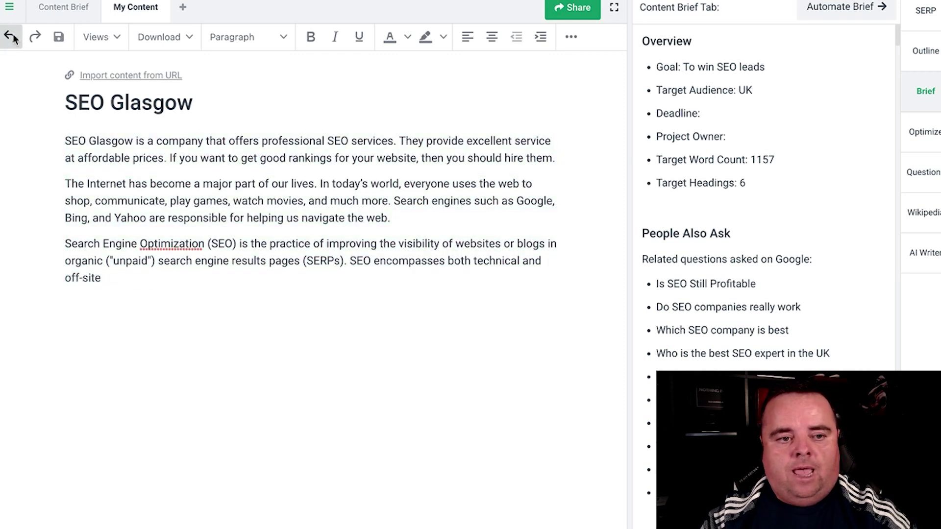
click(11, 38)
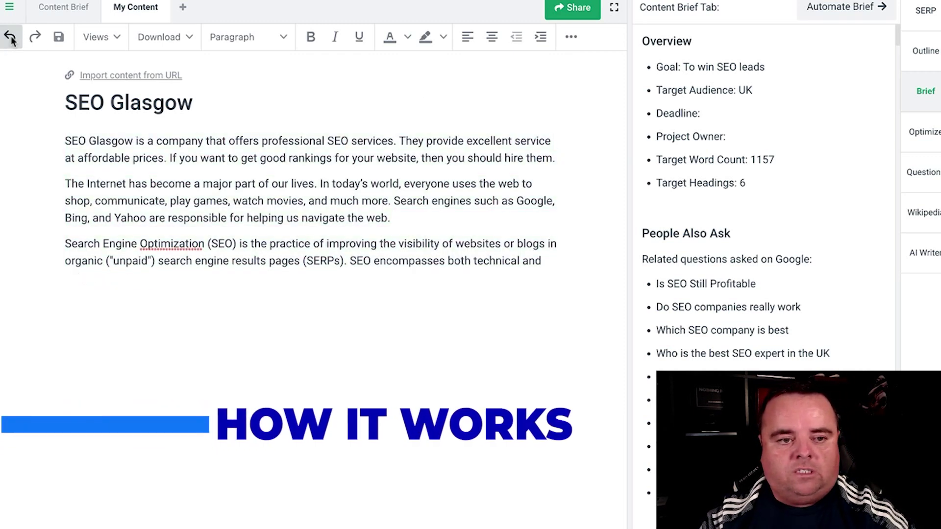
Go to the list of all documents and create a new content document with the target search query "SEO Glasgow"
click(10, 7)
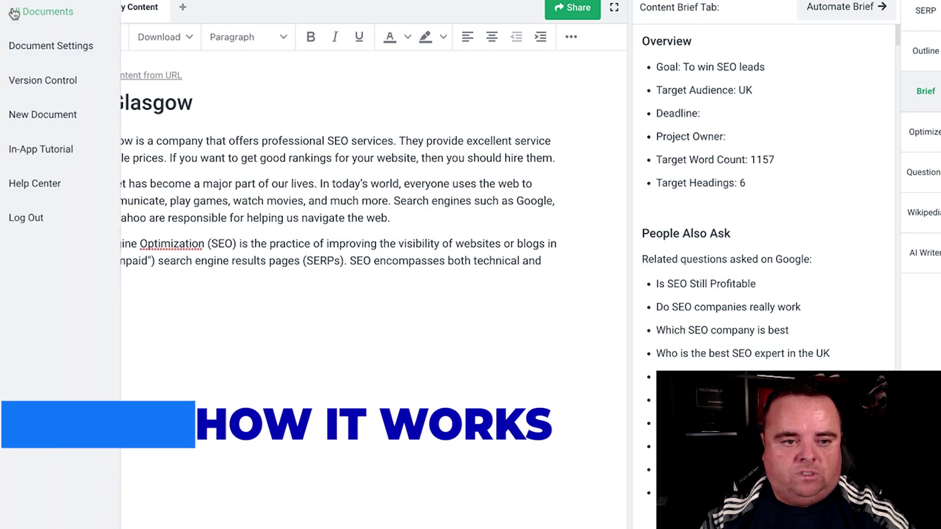
click(74, 11)
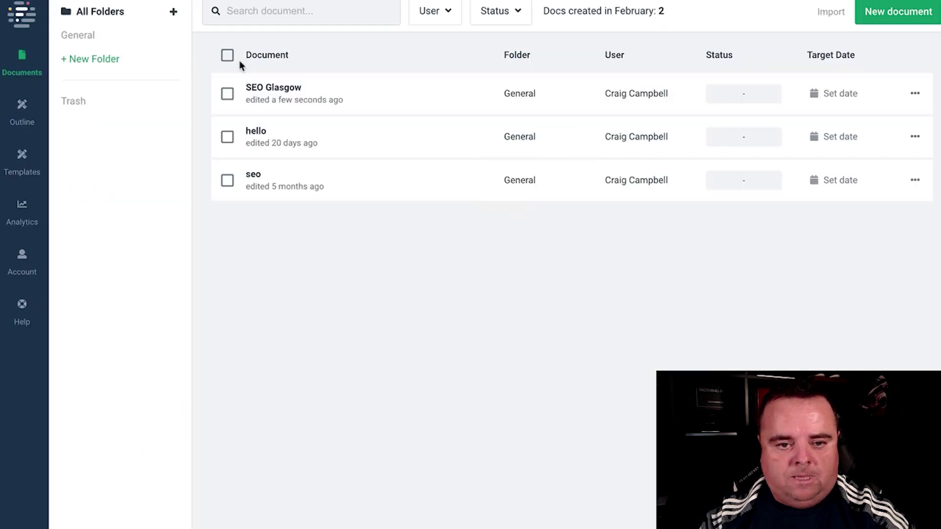
click(887, 22)
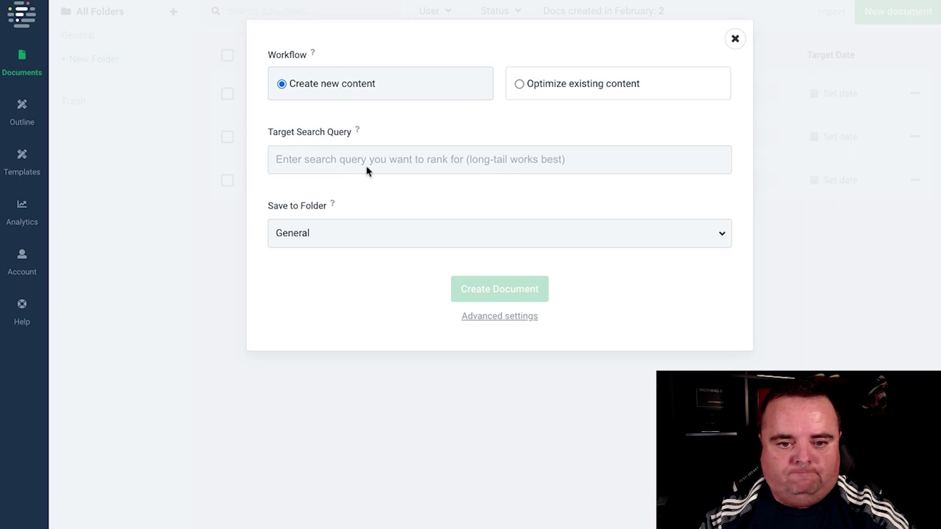
text(SE)
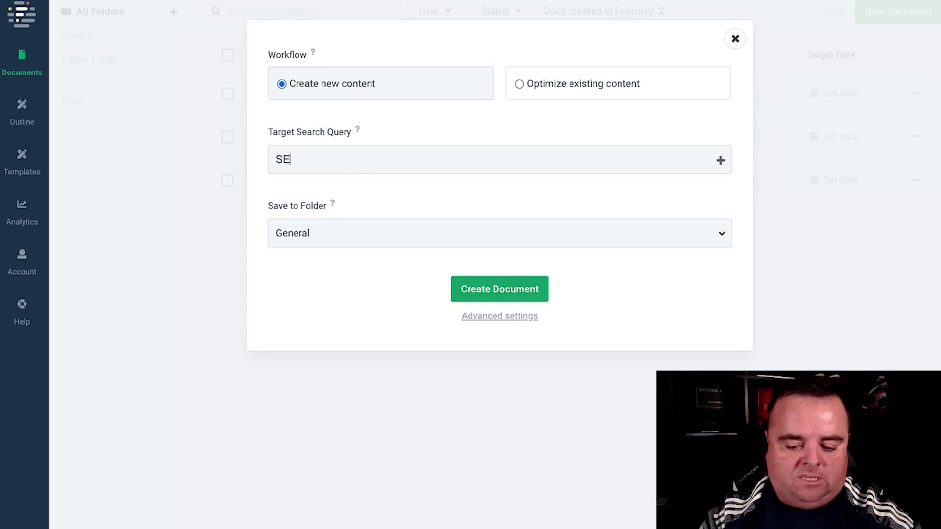
text(O Glasg)
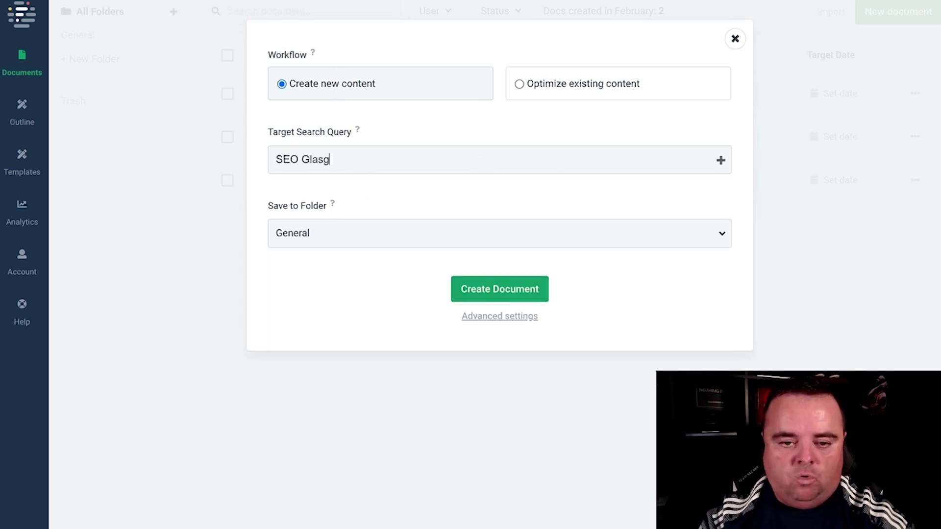
text(ow)
click(496, 285)
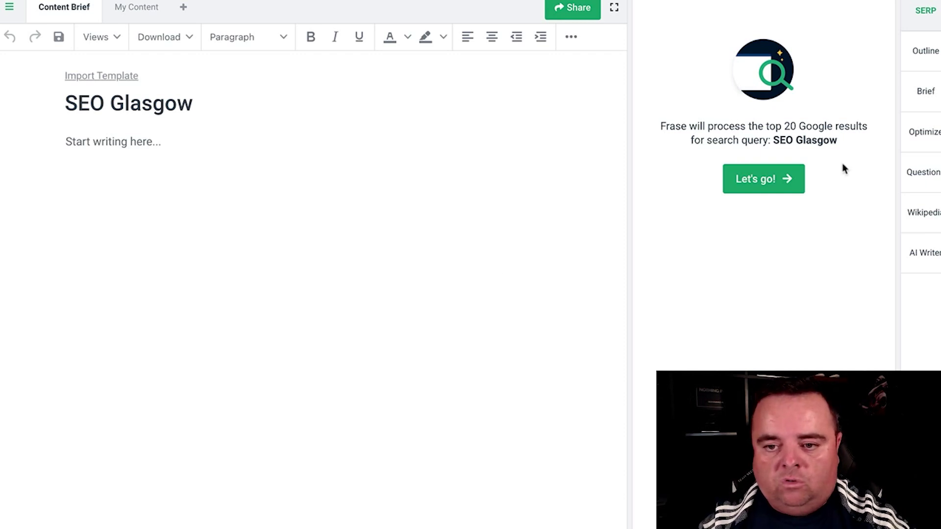
Process the top 20 Google results for SEO Glasgow and review the competitors' page summaries and headings
click(774, 178)
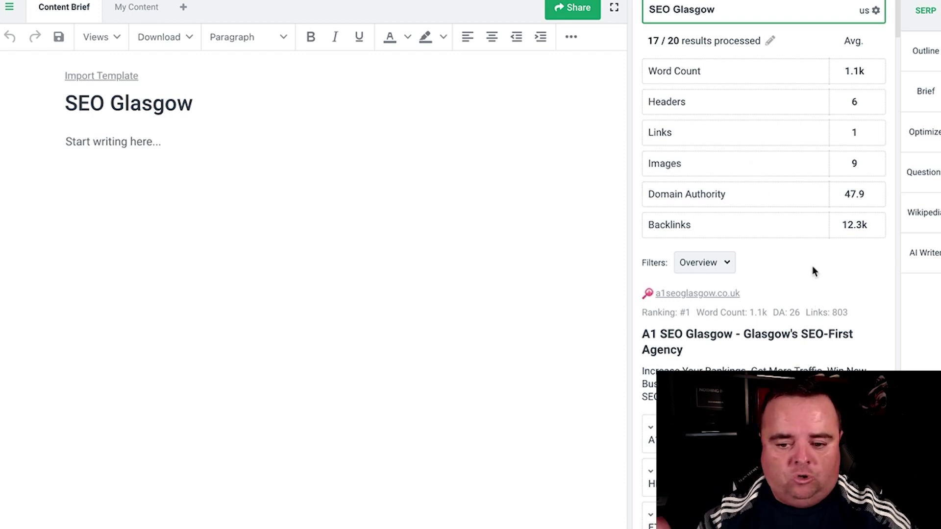
scroll(819, 288, down, 10)
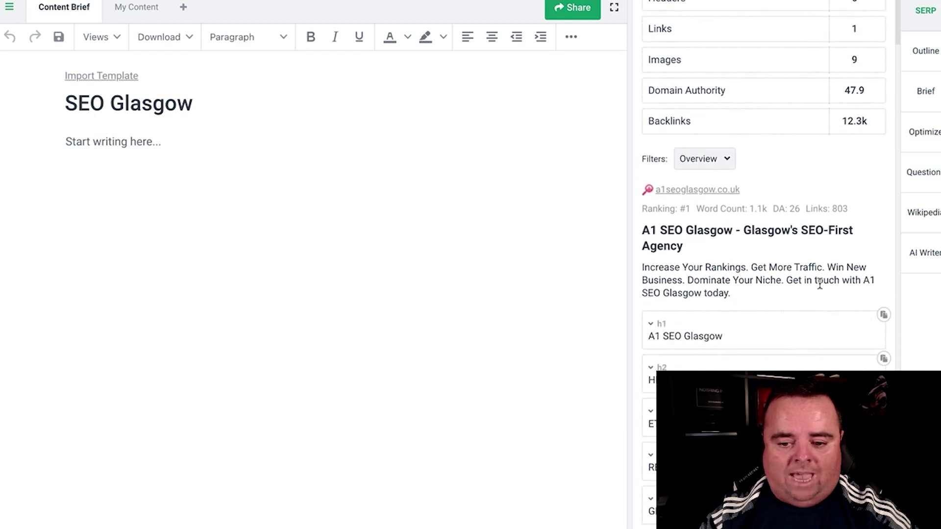
scroll(818, 366, down, 10)
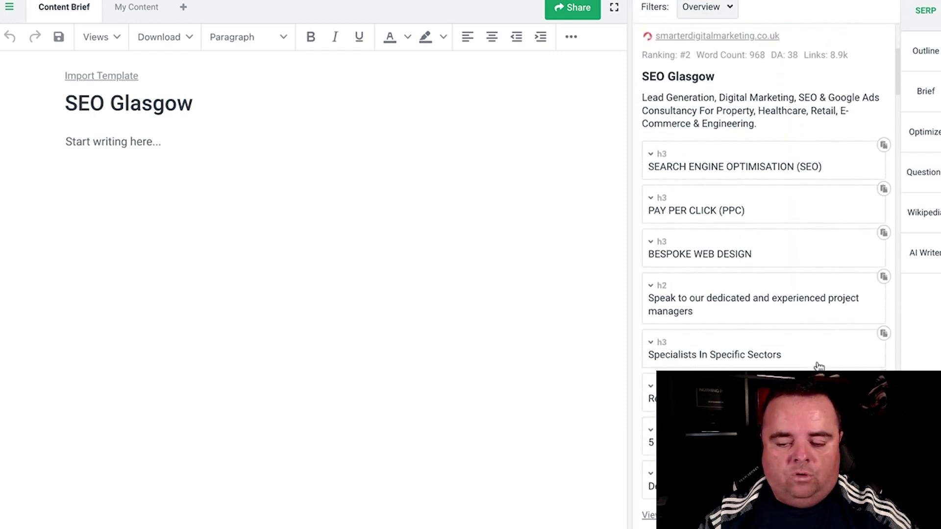
scroll(817, 366, down, 12)
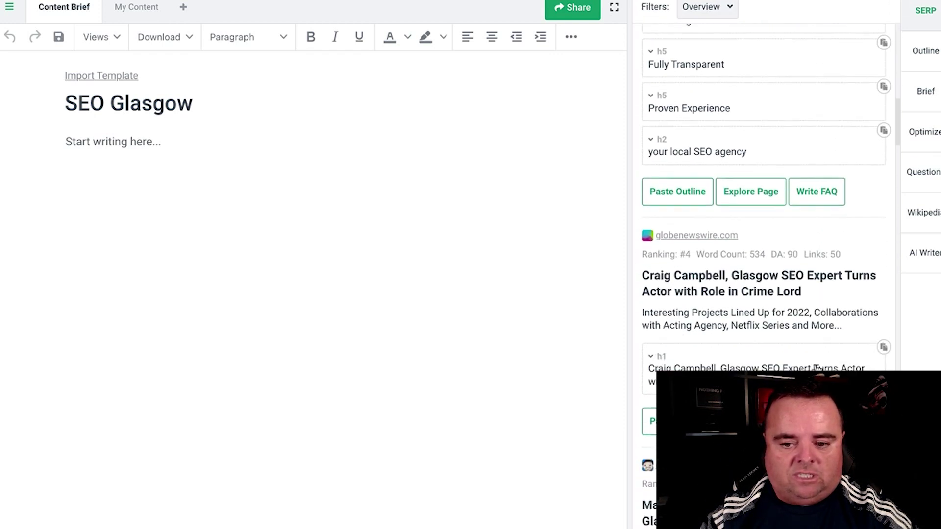
scroll(817, 369, down, 3)
scroll(823, 231, up, 5)
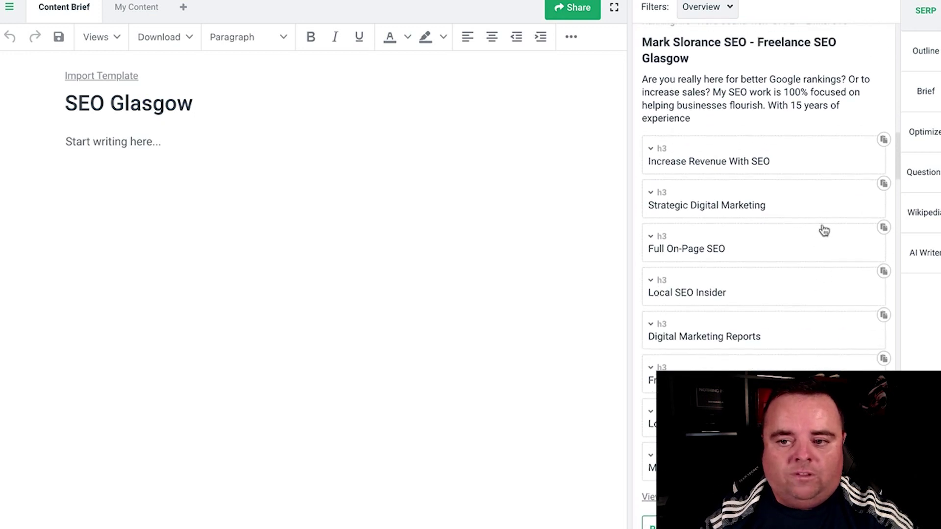
Check the outline composer, then start automating the content brief and review which sections it includes
click(927, 58)
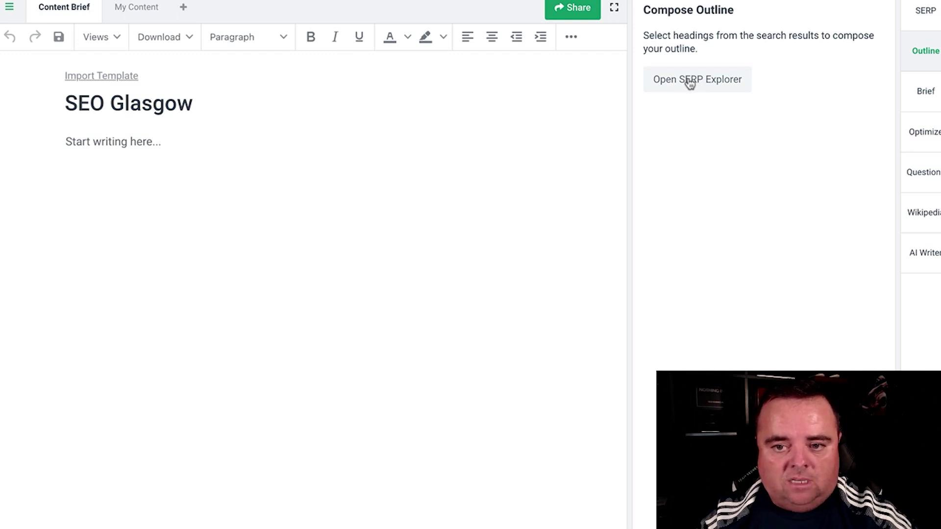
click(928, 94)
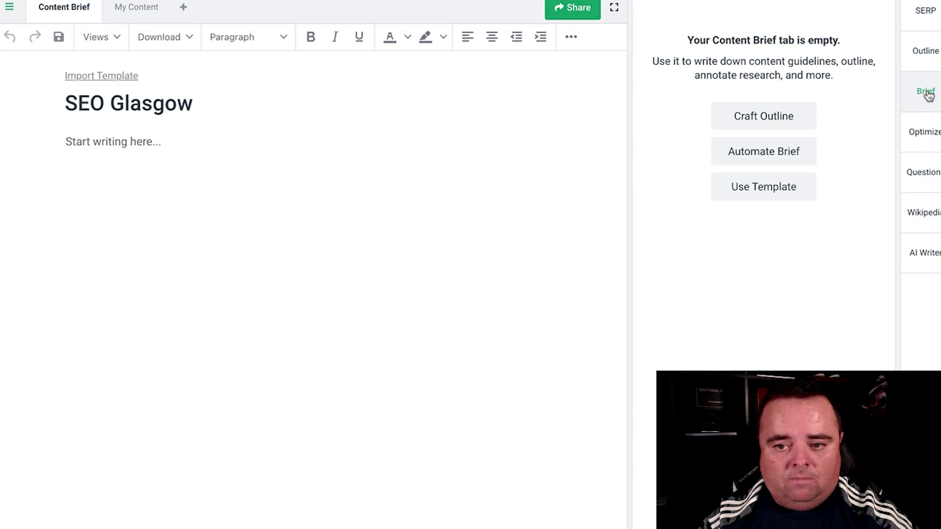
click(772, 153)
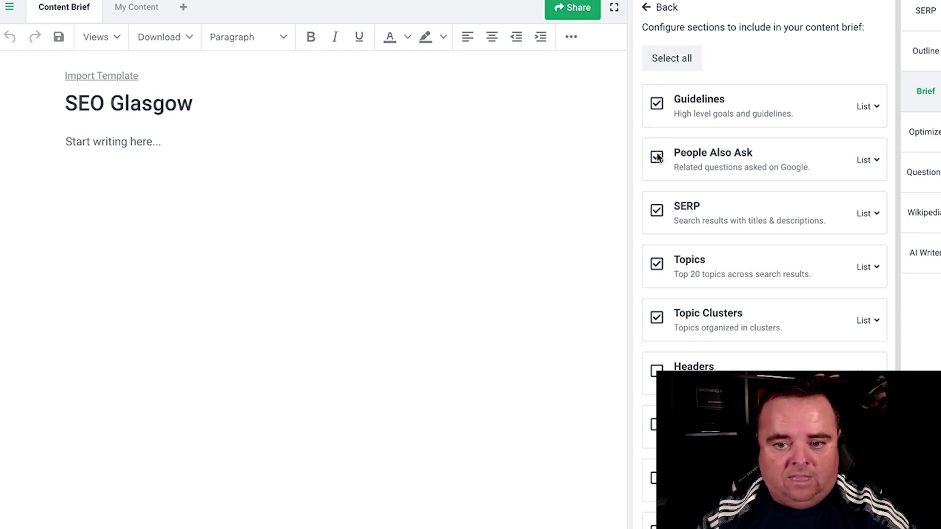
click(657, 211)
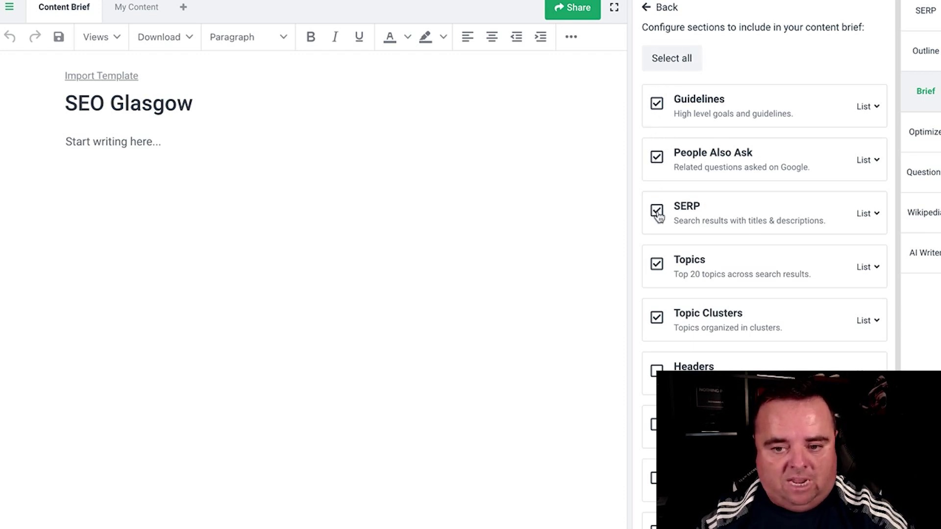
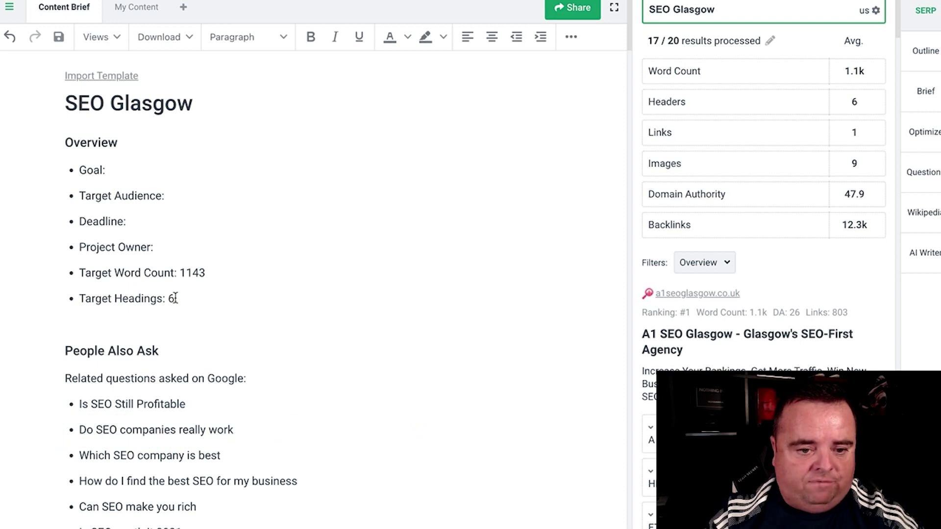
Set the deadline in the content brief's Overview to "28th feb"
drag(177, 298, 167, 299)
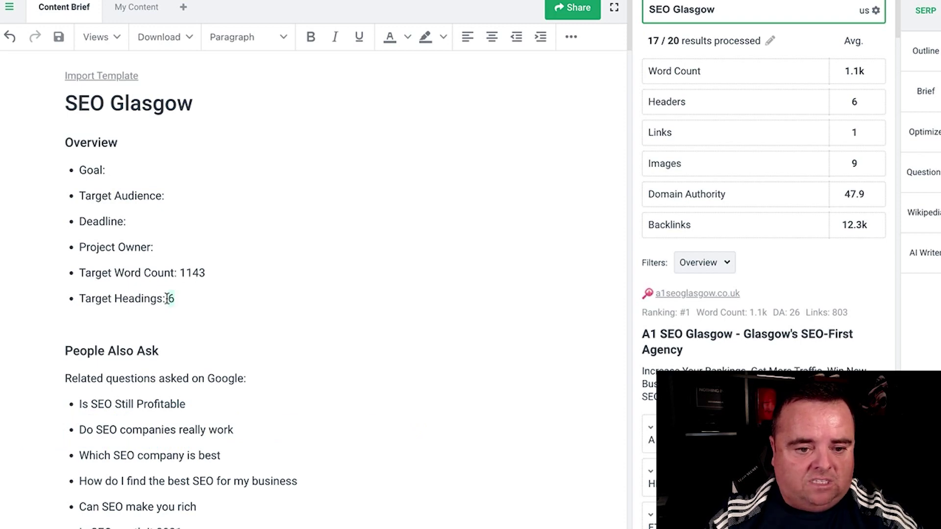
click(132, 270)
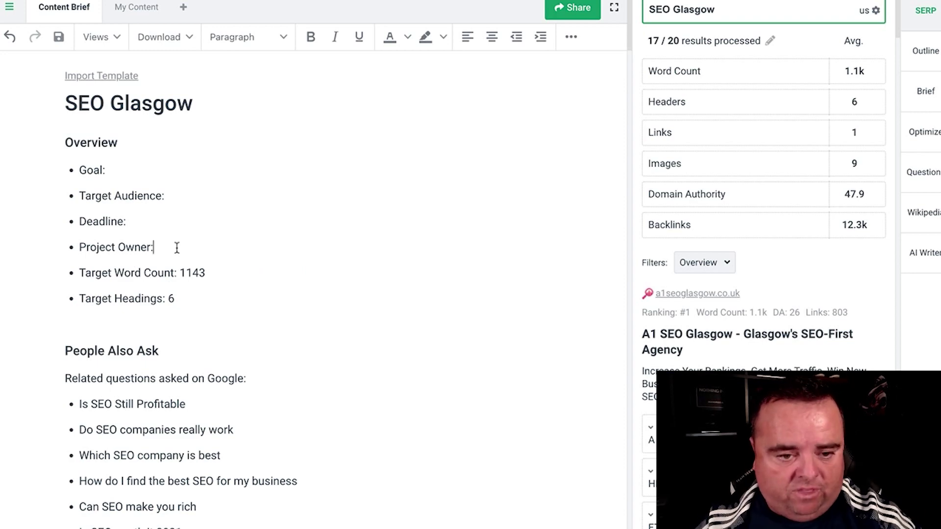
click(147, 221)
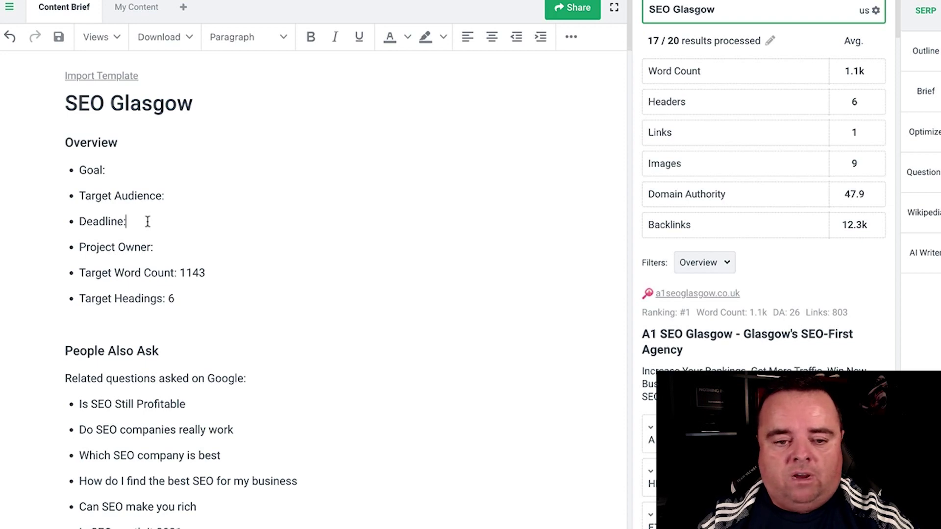
text(28th )
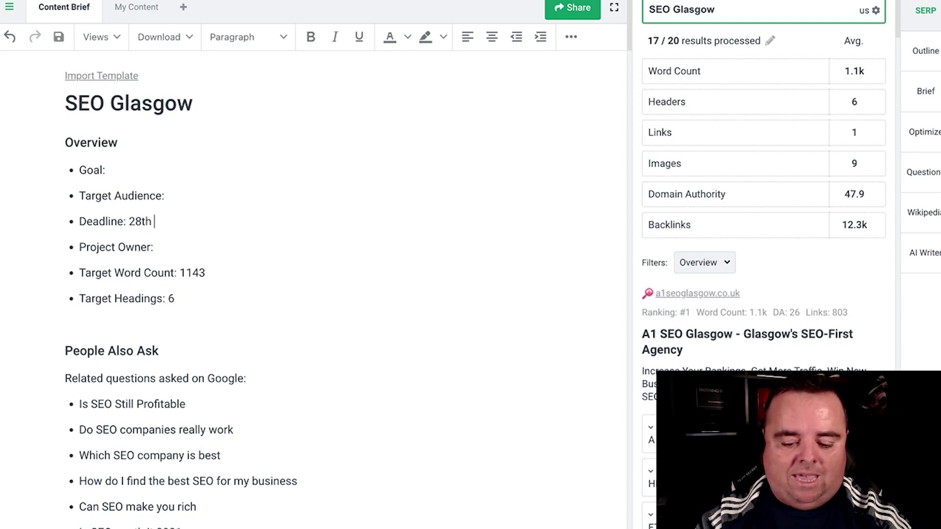
text(feb)
click(138, 170)
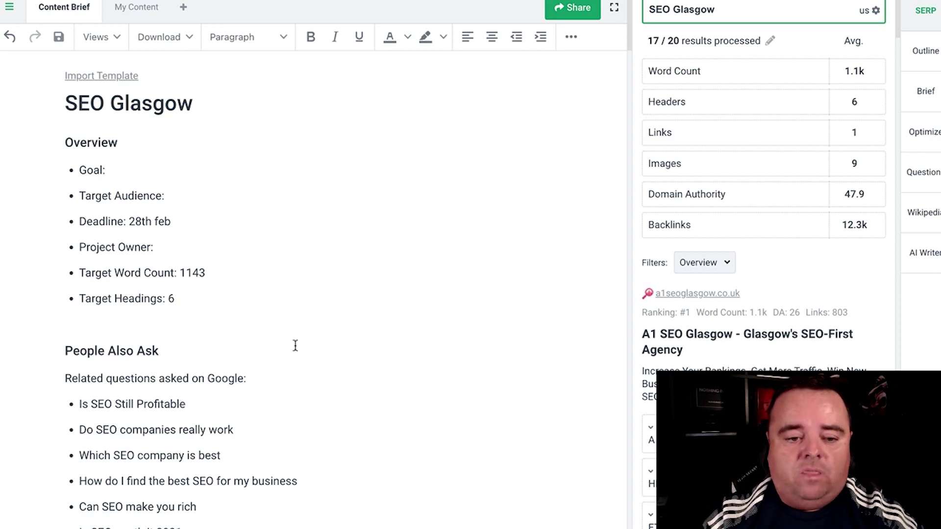
Read through the People Also Ask questions in the content brief, down to the start of the SERP section
click(284, 375)
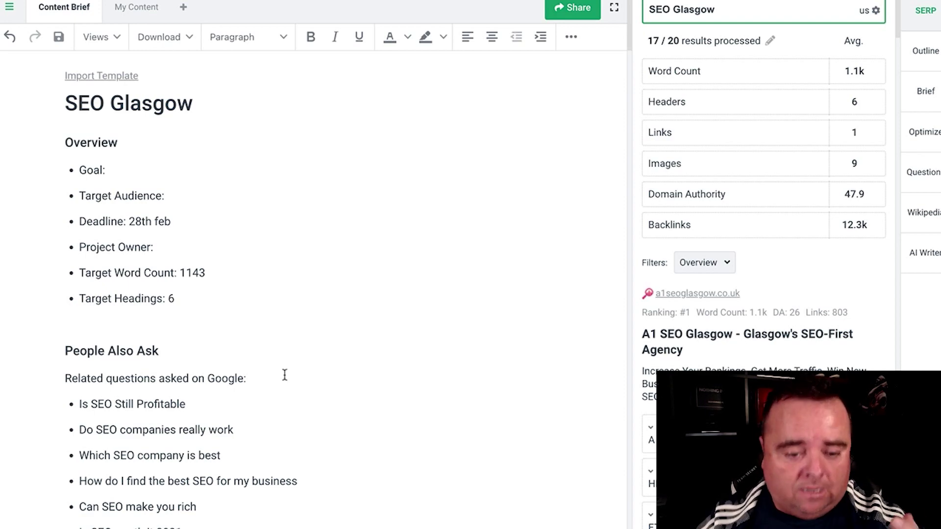
key(Down)
key(Down)
key(Down)
key(Down)
key(Down)
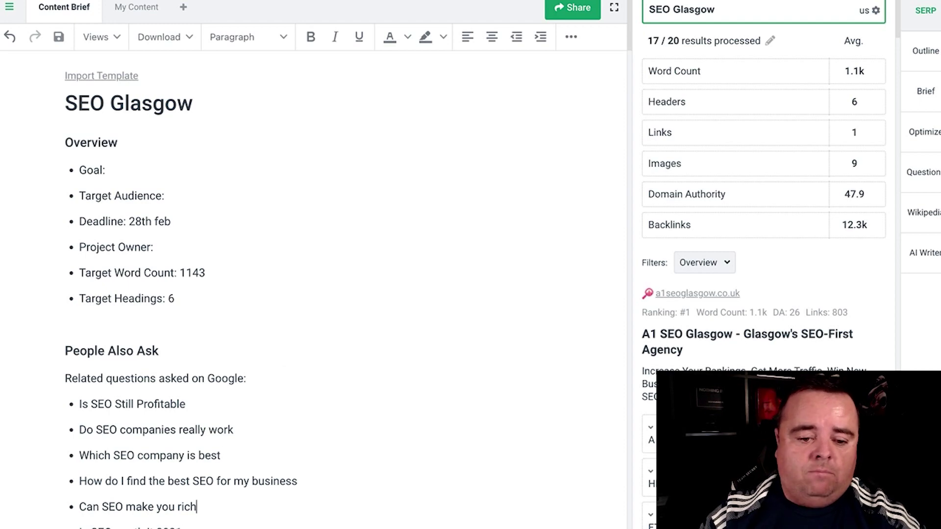
key(Down)
key(Down)
key(Down)
key(Down)
key(Down)
key(Down)
key(BackSpace)
key(Down)
key(Down)
key(Down)
key(shift+Home)
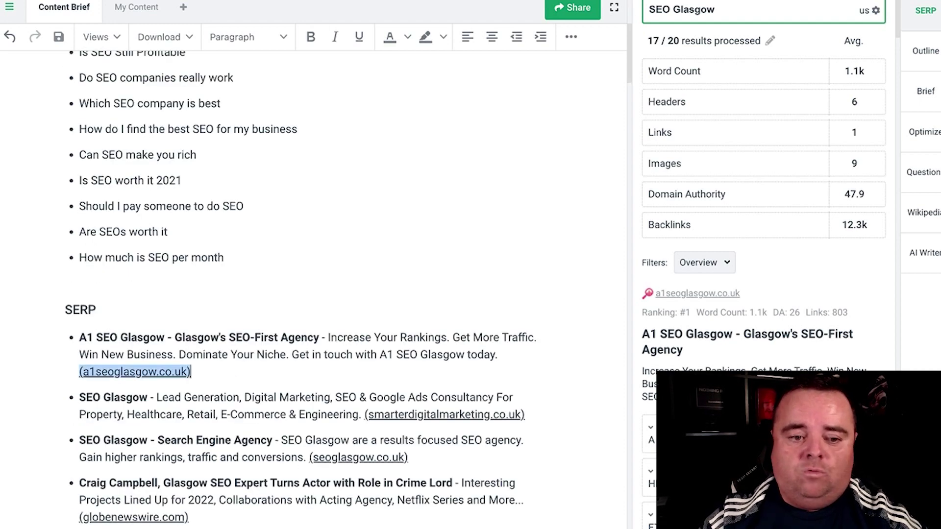
Examine the competitor titles and descriptions listed in the brief's SERP section
key(Down)
key(Down)
key(Down)
key(Down)
key(Down)
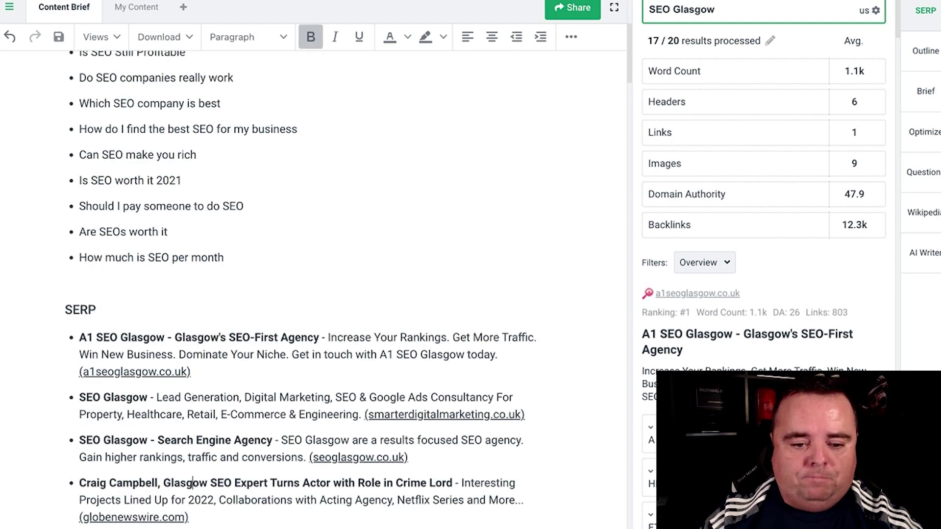
key(Down)
key(Down)
key(Down)
key(Down)
key(Down)
key(Down)
key(Down)
key(Down)
key(Down)
key(Down)
key(Down)
key(Down)
key(Down)
key(Down)
key(Down)
key(Down)
key(Down)
key(Down)
key(Down)
key(Down)
key(Down)
key(Down)
key(Down)
key(Down)
key(Down)
key(Down)
key(Down)
key(Down)
key(Down)
key(Down)
key(Down)
key(Down)
key(Down)
key(Down)
key(Down)
key(Down)
key(Down)
key(Down)
key(Down)
key(Down)
key(Down)
key(Down)
key(Down)
key(Down)
key(Down)
key(Down)
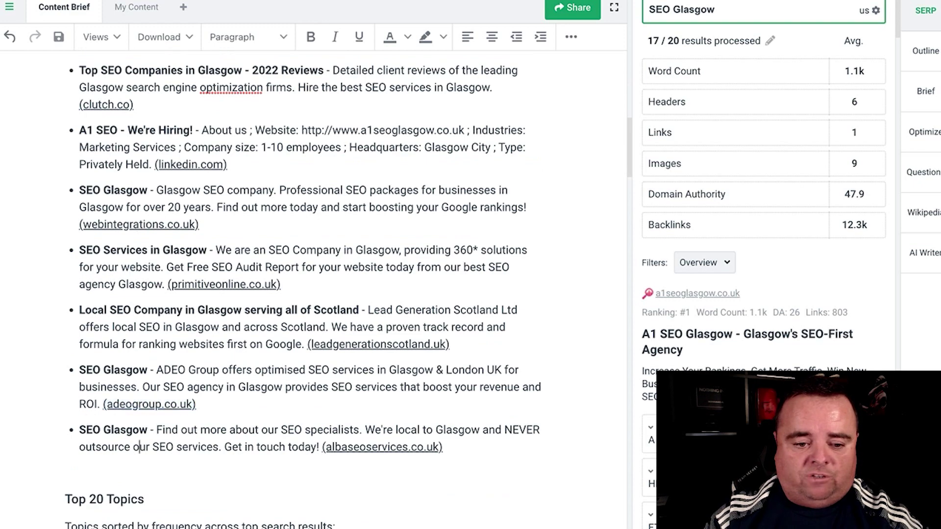
Review the Top 20 Topics list in the content brief
key(Down)
key(Down)
key(Down)
key(Down)
key(Down)
key(Down)
key(Down)
key(Down)
key(Down)
key(Down)
key(Down)
key(Down)
key(Down)
key(Down)
key(Down)
key(Down)
key(Down)
key(Down)
key(Down)
key(Down)
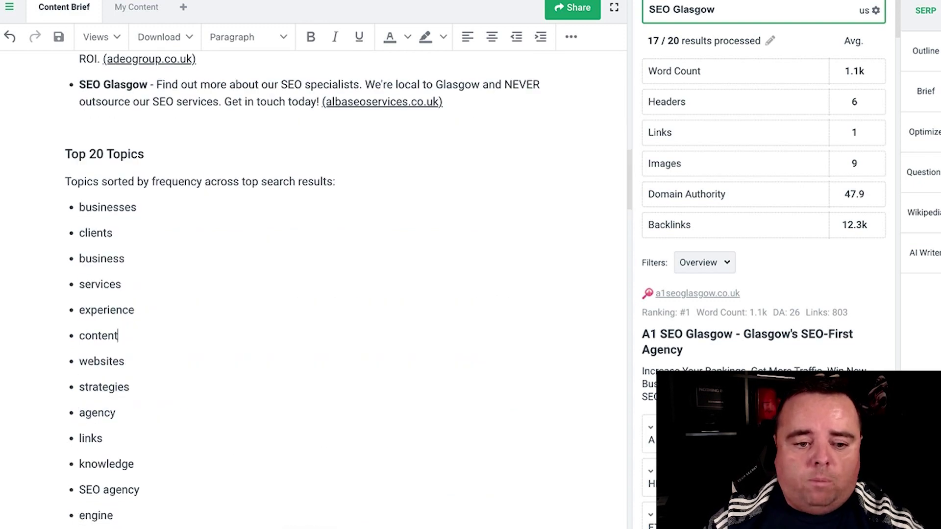
key(Down)
key(Down)
key(Down)
key(Down)
key(Down)
key(Down)
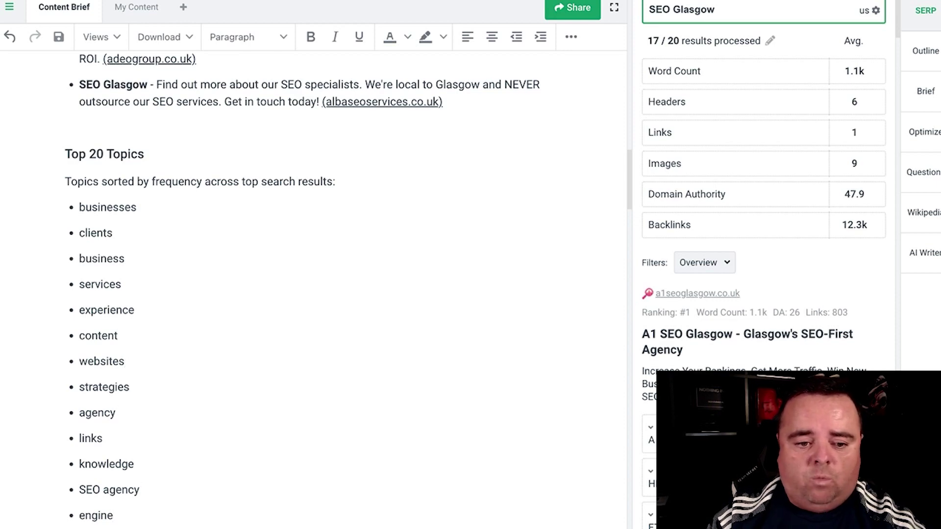
key(Down)
key(Down)
key(Down)
key(Down)
key(Down)
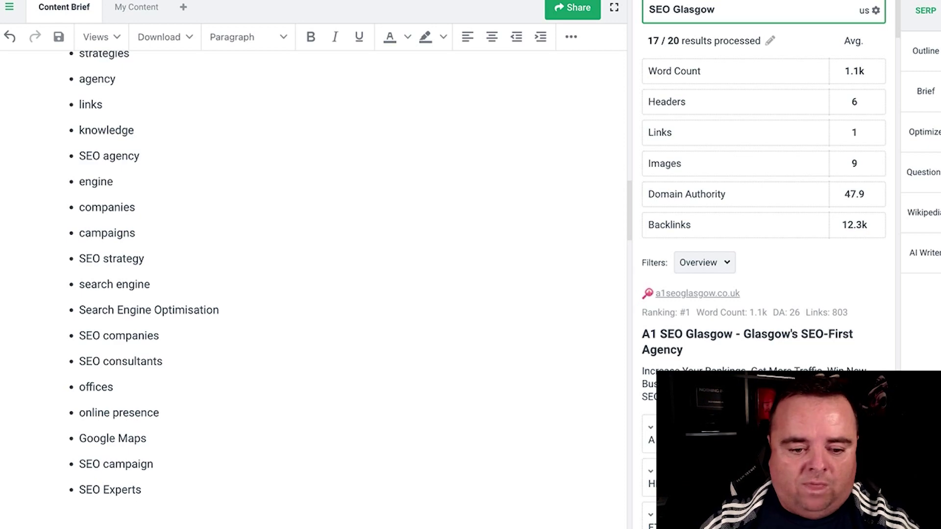
key(Down)
key(Down)
key(Down)
key(Down)
key(Down)
key(Down)
key(Down)
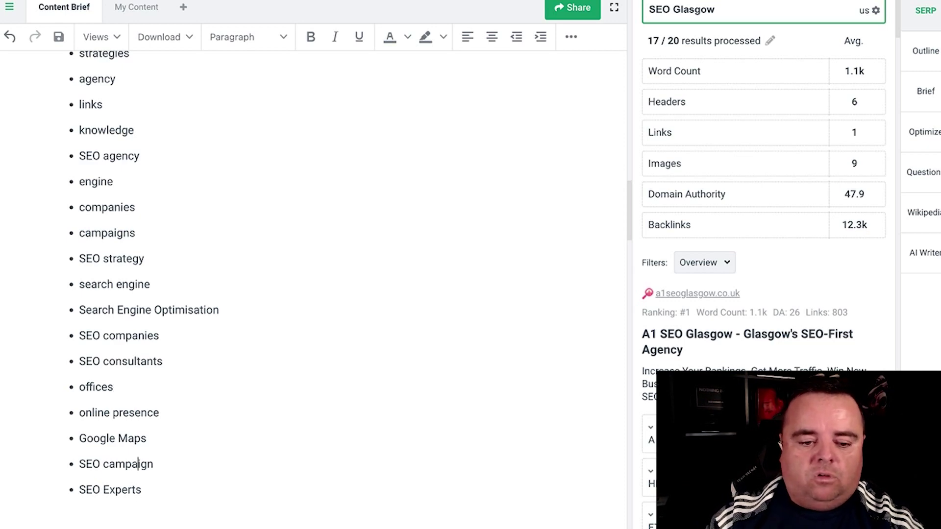
Examine the Topic Clusters section of the brief, including the businesses and agency clusters
key(Down)
key(Down)
key(Down)
key(Down)
key(Down)
key(Down)
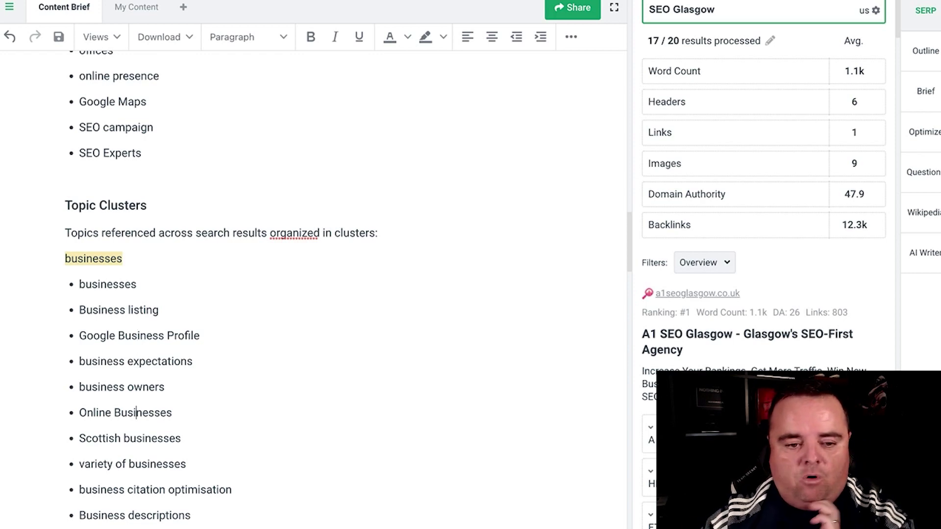
scroll(138, 310, down, 7)
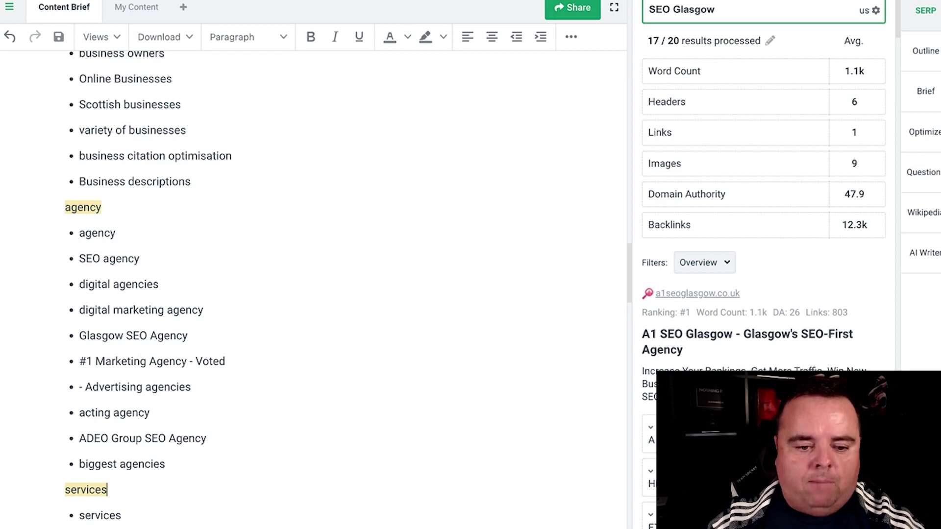
Examine the remaining topic clusters in the content brief, from services and campaigns through to business and experience
scroll(137, 463, down, 5)
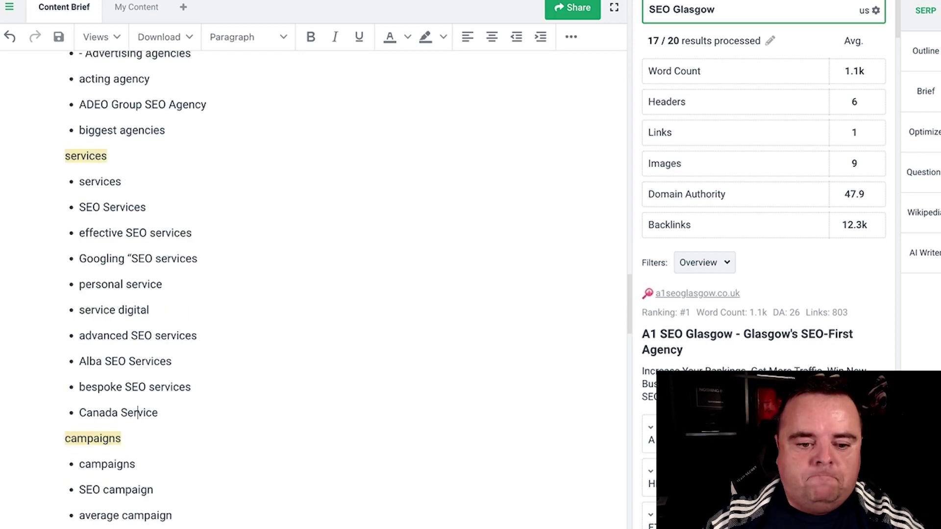
scroll(111, 361, down, 5)
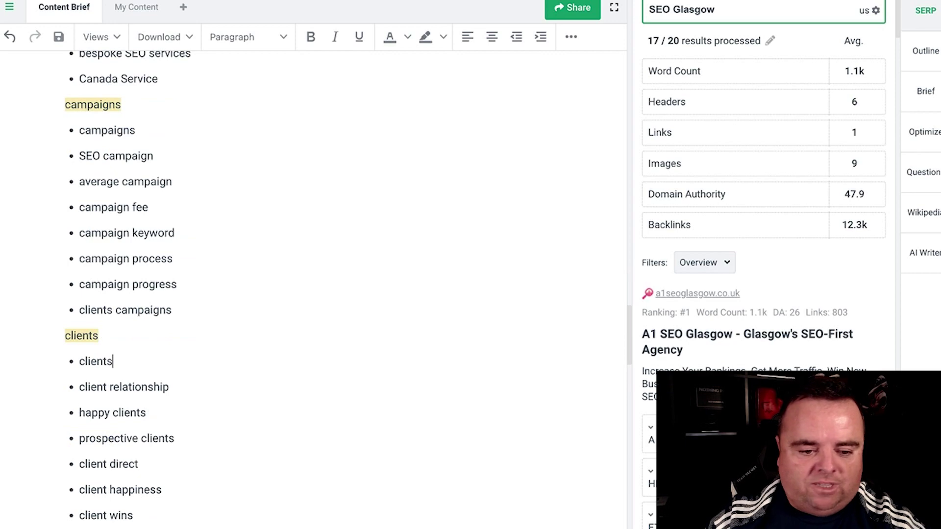
scroll(136, 335, down, 5)
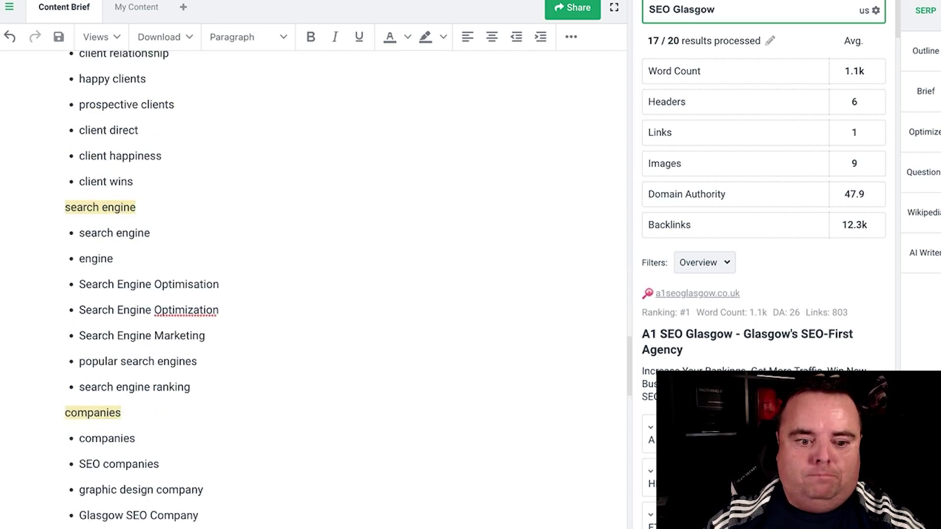
scroll(116, 310, down, 5)
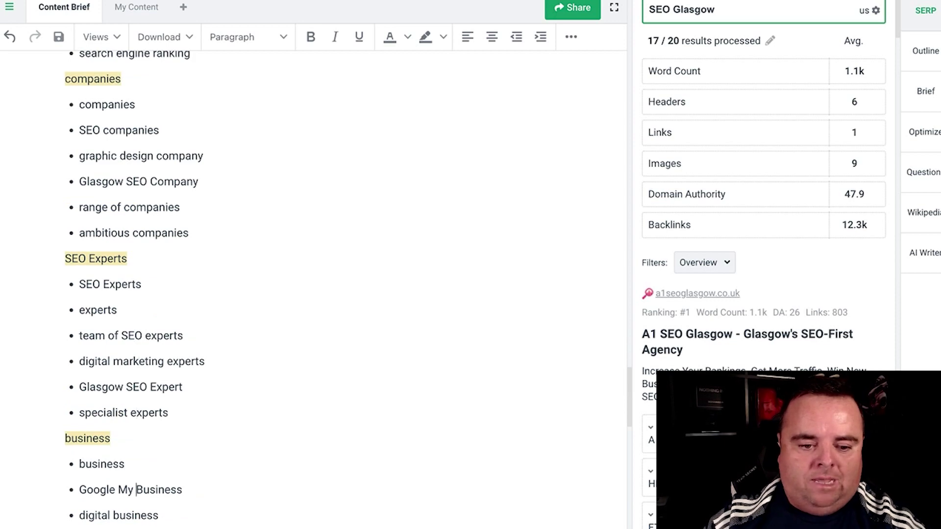
scroll(136, 489, down, 5)
click(65, 412)
key(Down)
key(Down)
key(Down)
key(Down)
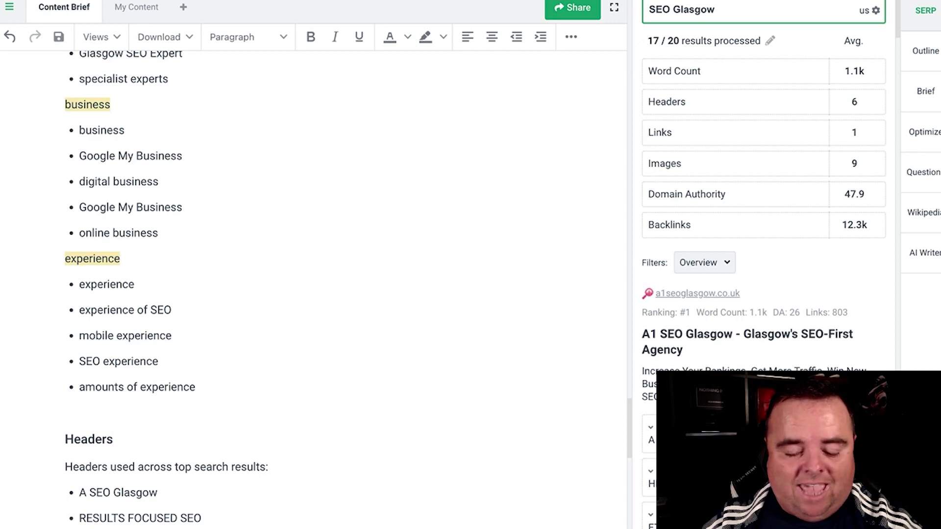
Review the brief's Headers and Questions sections, covering the headings and questions used across top search results
scroll(313, 289, down, 5)
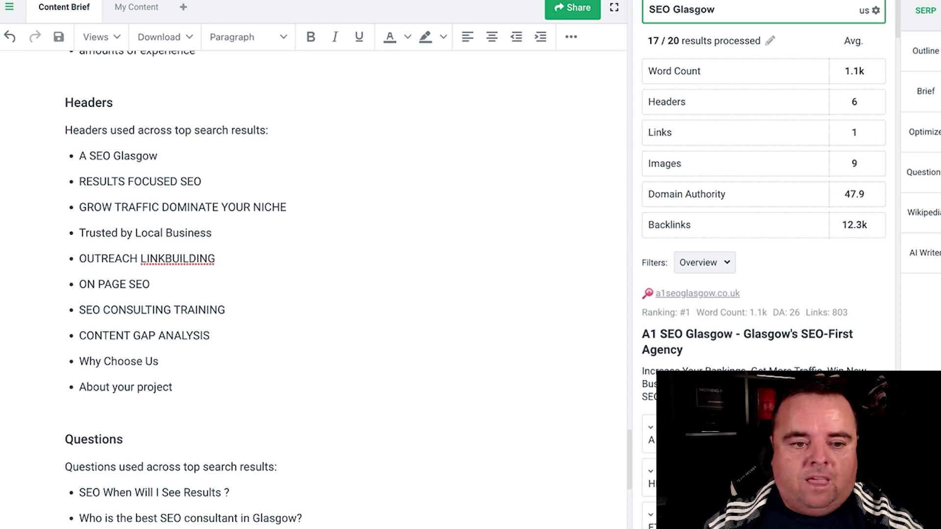
click(133, 335)
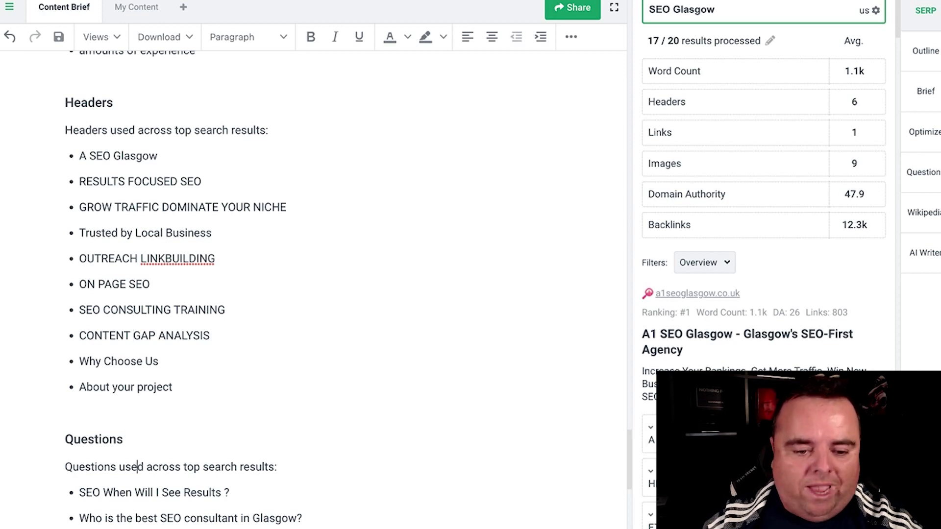
scroll(138, 310, down, 6)
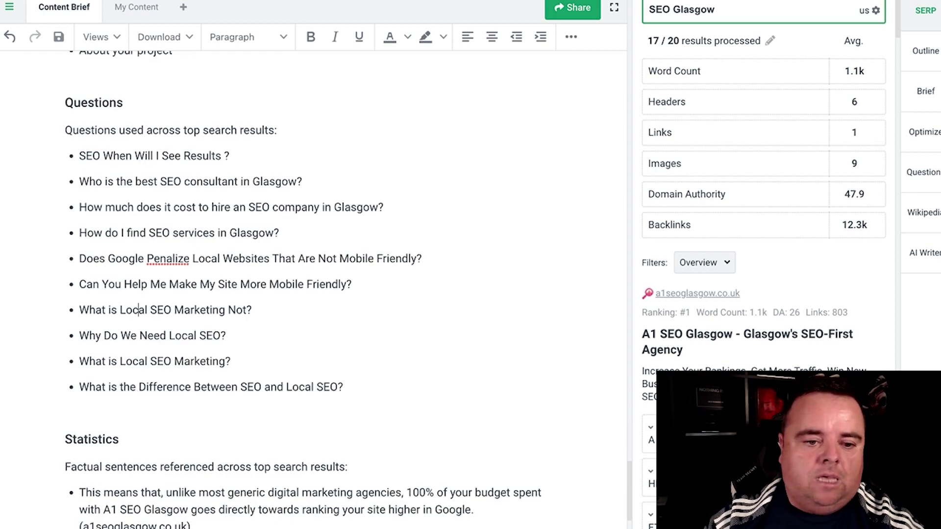
key(Down)
key(Down)
key(Down)
key(Down)
key(Down)
key(Down)
key(Down)
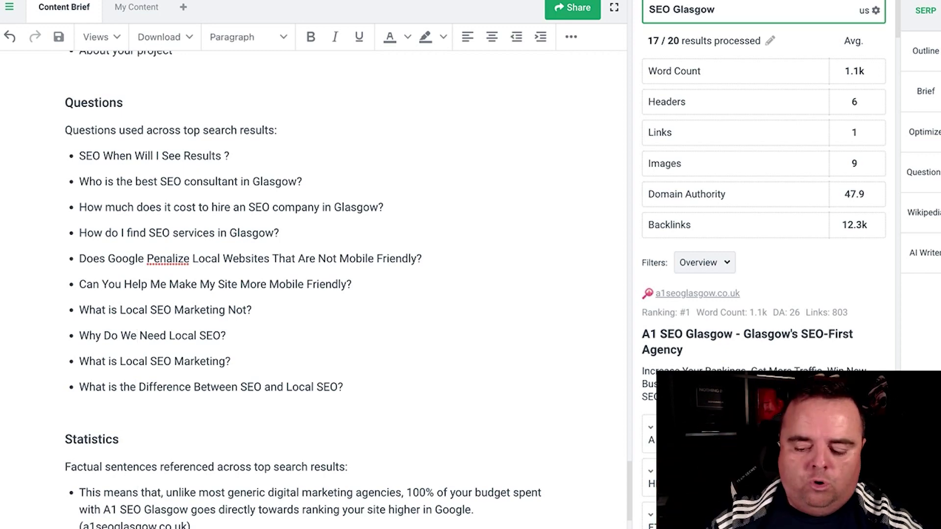
key(Down)
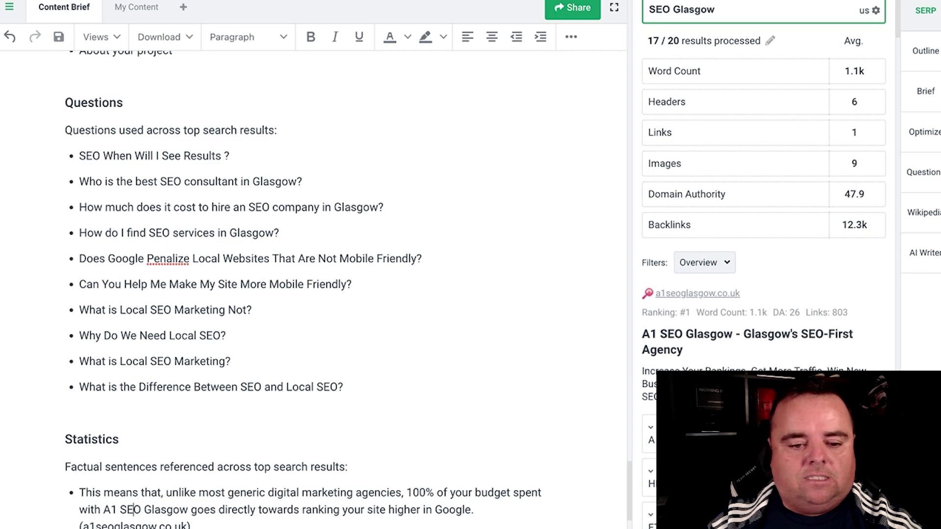
Read through the factual sentences and their sources in the brief's Statistics section
key(Down)
key(Down)
key(Down)
key(Down)
key(Down)
key(Down)
key(Down)
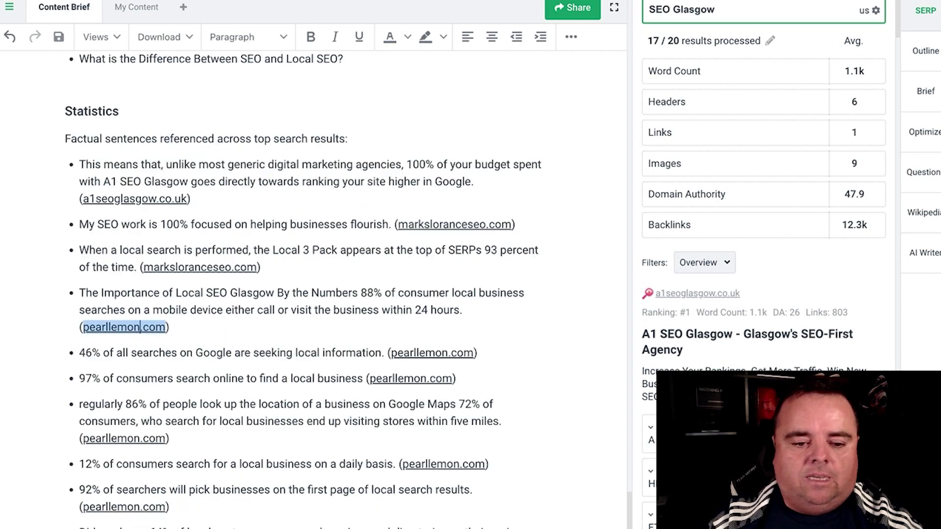
key(Down)
key(Down)
key(Down)
key(Down)
key(Down)
key(Down)
key(Down)
key(Down)
key(Down)
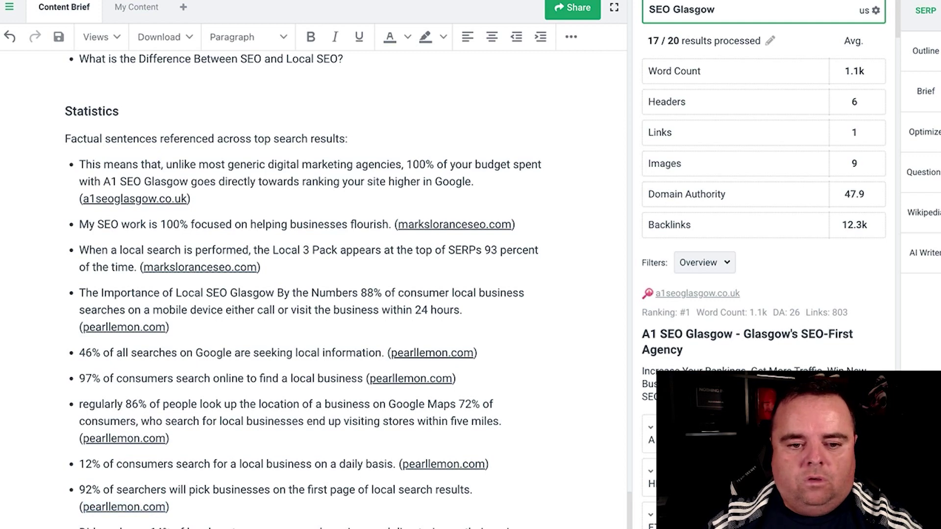
key(Down)
key(Down)
key(Down)
key(Down)
key(Down)
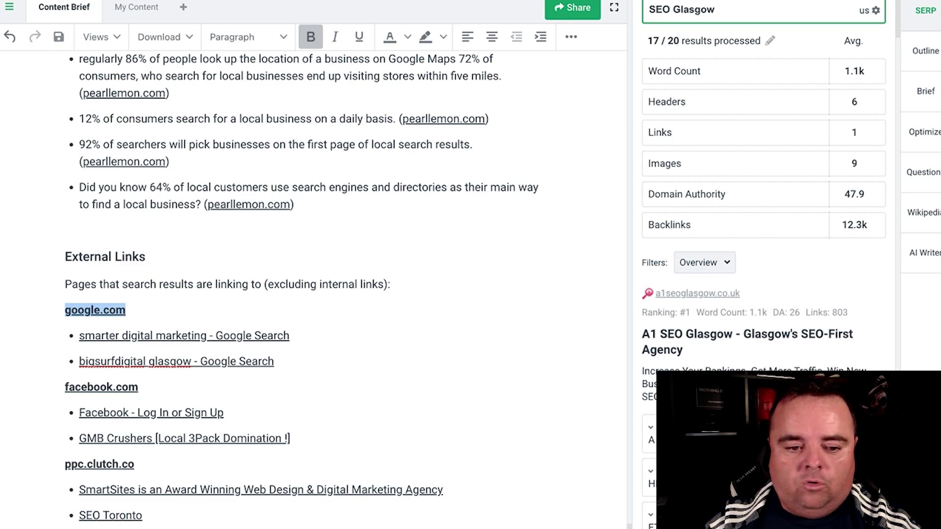
Examine the External Links section of the brief, from the google.com links down through the other linked domains
key(Down)
key(Down)
key(Down)
key(Down)
key(Down)
key(Down)
key(Down)
key(Down)
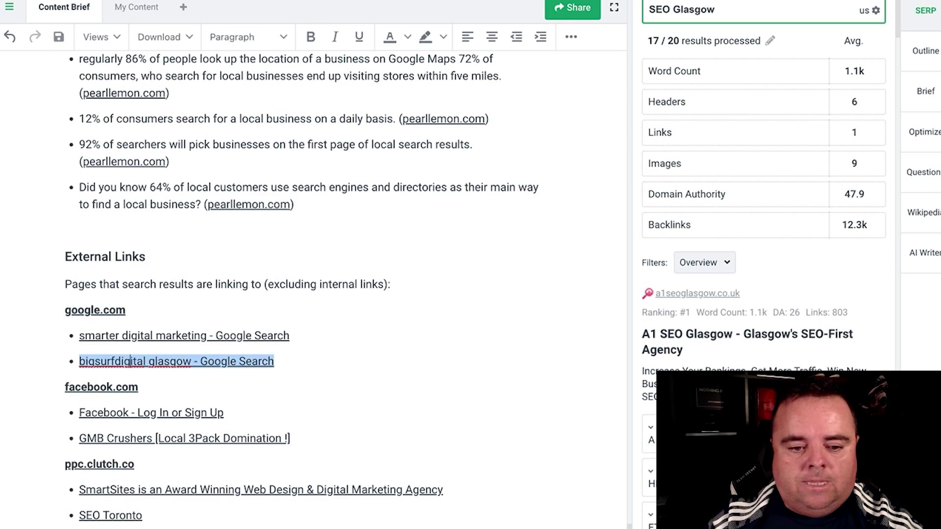
key(Down)
key(Down)
key(Down)
key(Down)
key(Down)
key(Down)
key(Down)
key(Down)
key(Down)
key(Down)
key(Down)
key(Down)
key(Down)
key(Down)
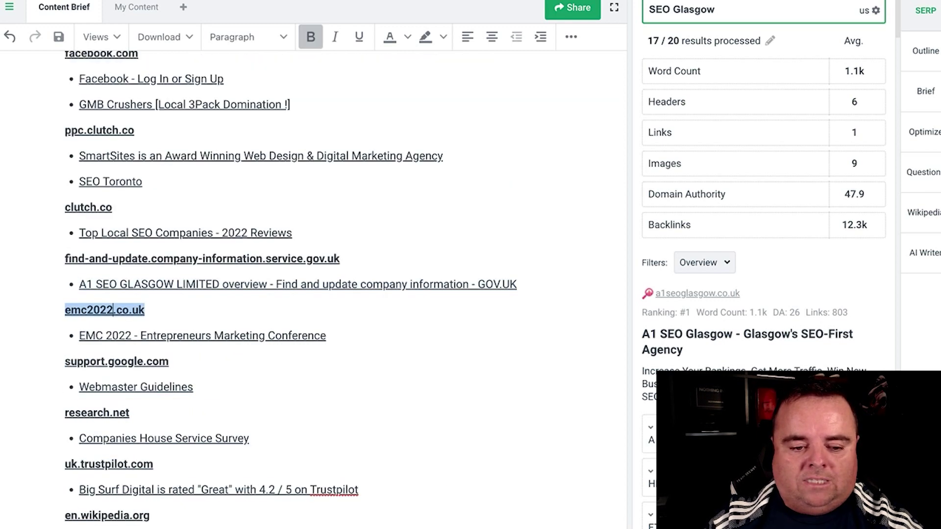
key(Down)
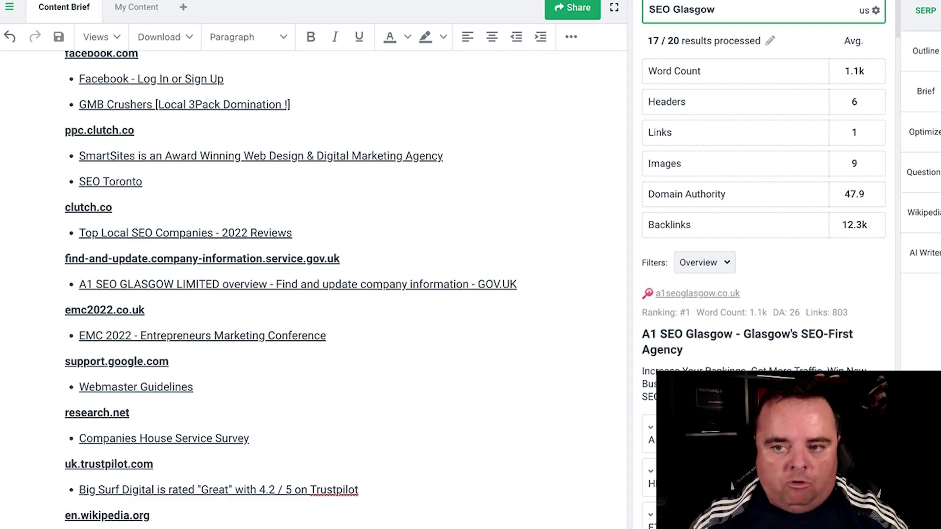
Generate an introductory paragraph about business owners in Glasgow and their websites beneath the SEO Glasgow title
triple_click(418, 463)
drag(392, 344, 65, 142)
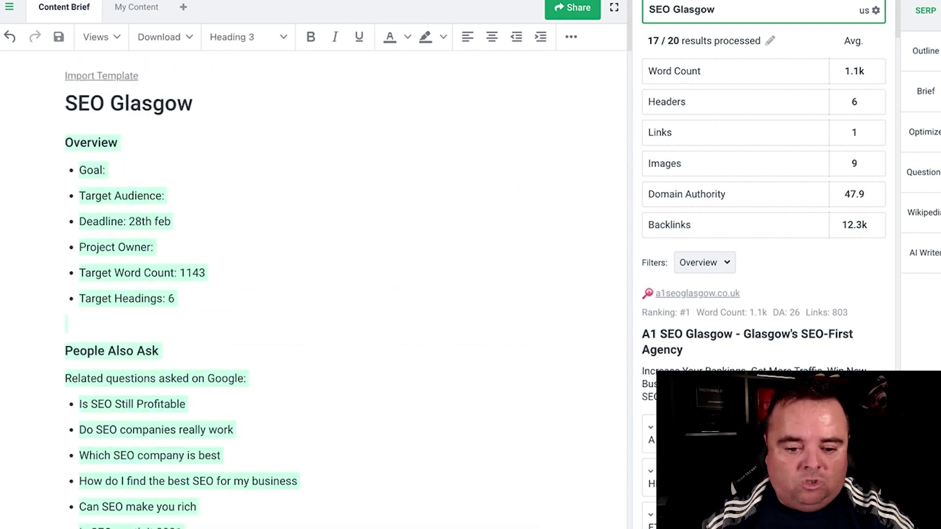
click(347, 487)
scroll(313, 264, down, 1)
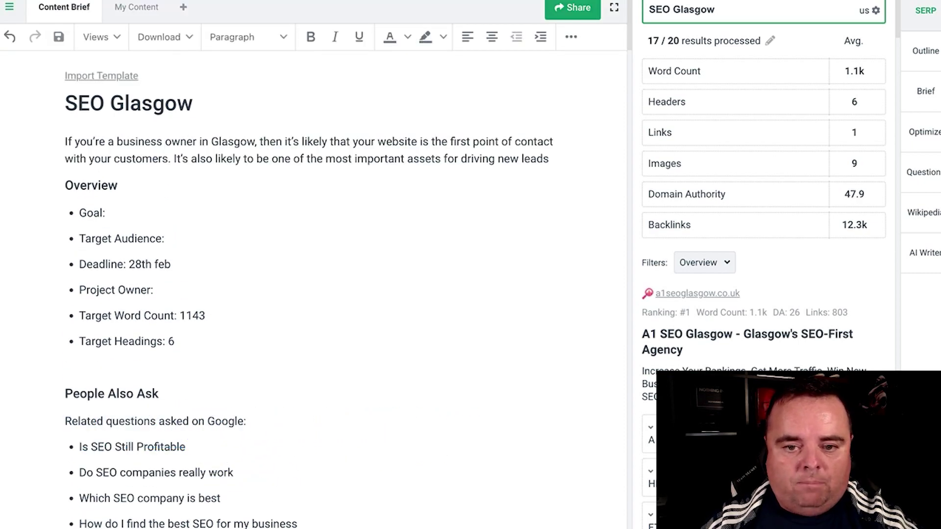
scroll(314, 265, down, 1)
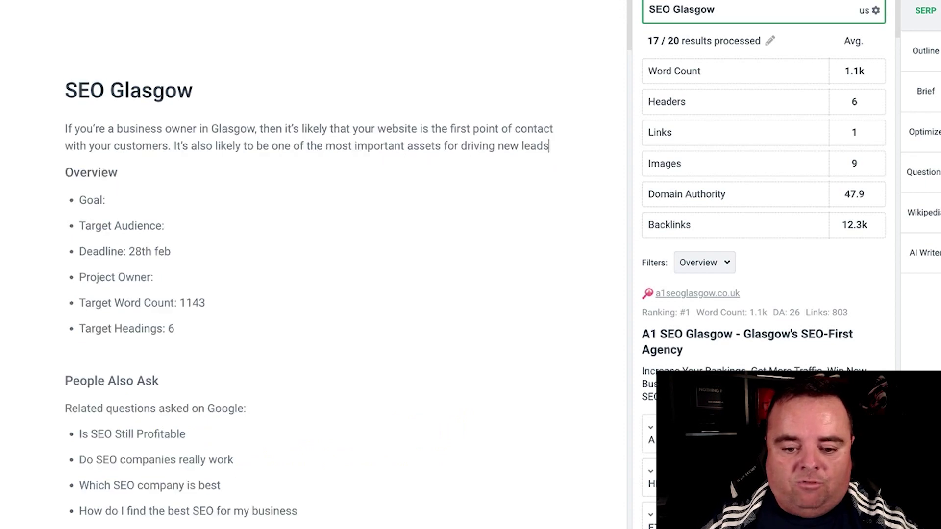